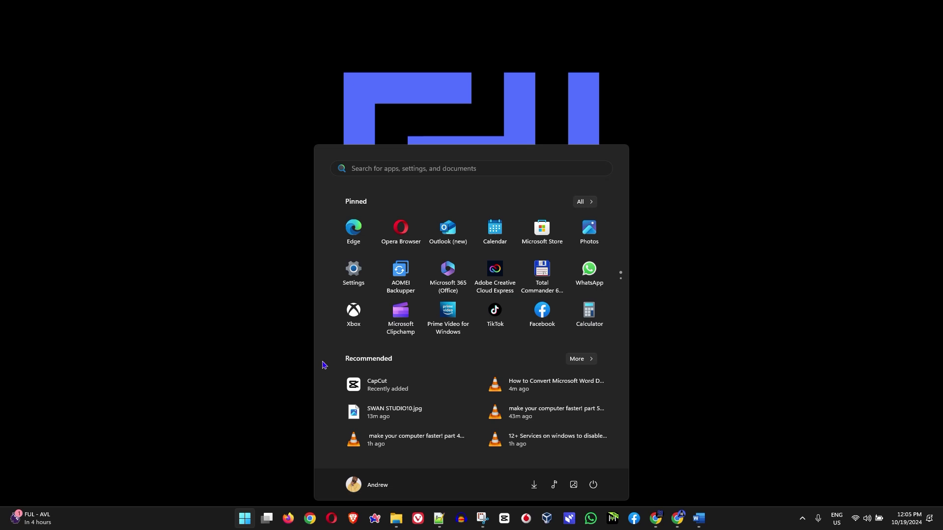
pyautogui.write('e')
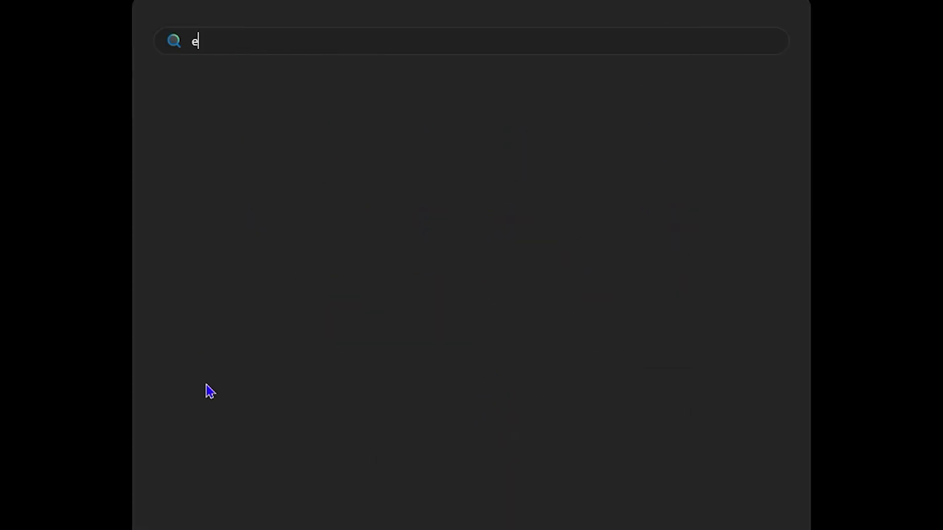
pyautogui.write('xce')
# Step: Launch Excel from the Start menu search results for 'exce'
pyautogui.press('Return')
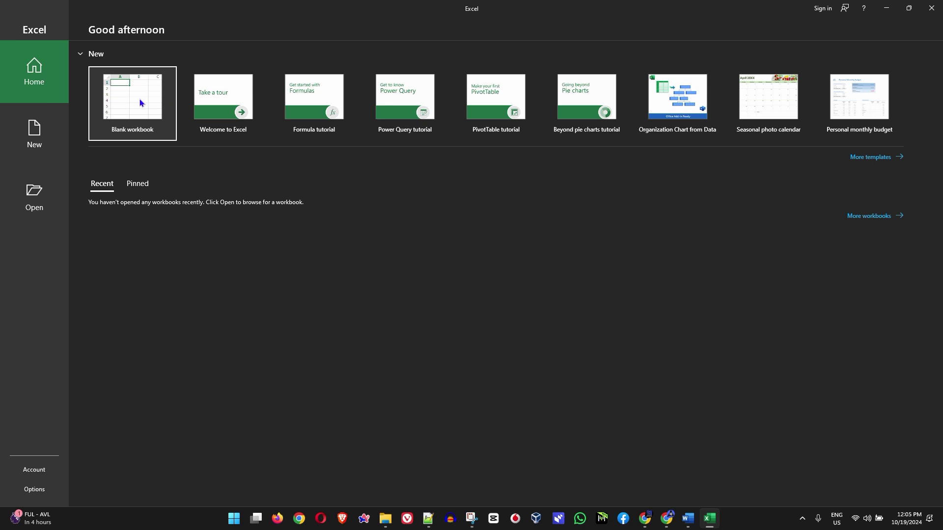
# Step: Open a new blank workbook from the Blank workbook tile
pyautogui.click(140, 101)
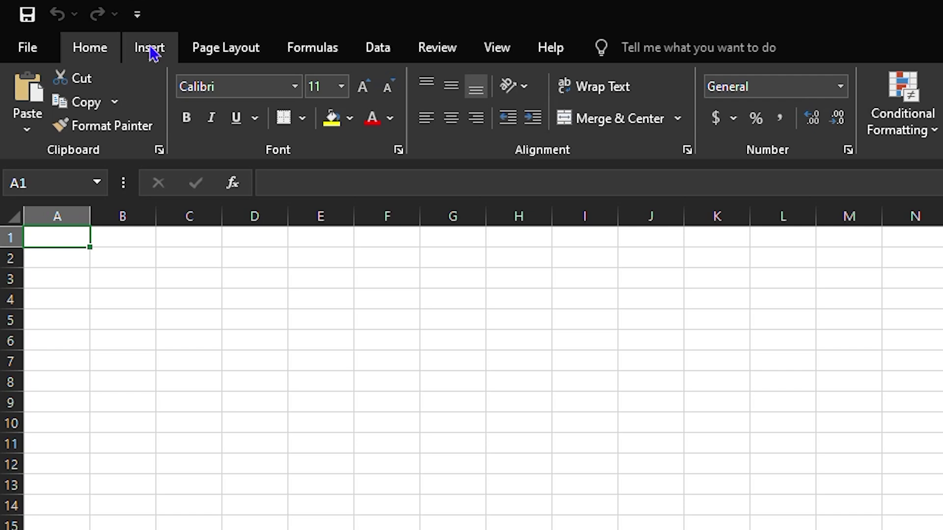
# Step: Insert a new Adobe Acrobat Document object using Insert > Object > Create New
pyautogui.click(151, 51)
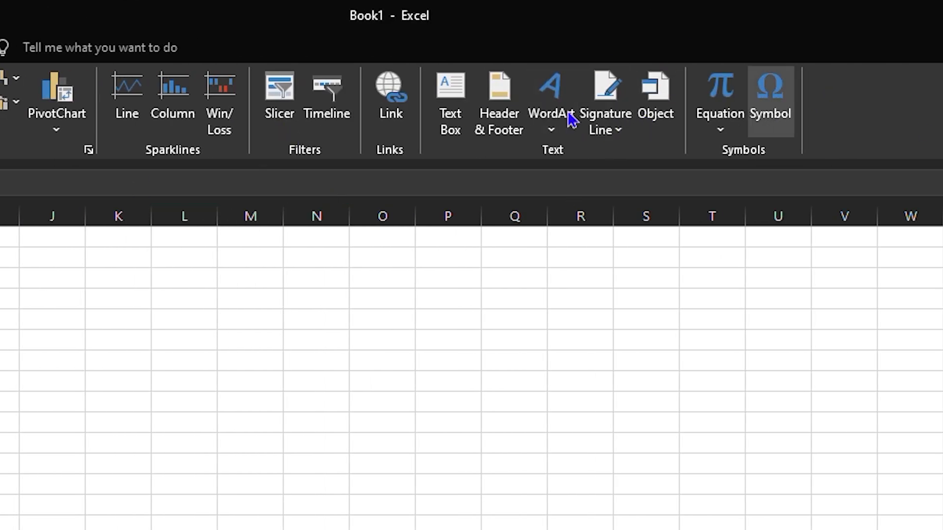
pyautogui.click(667, 111)
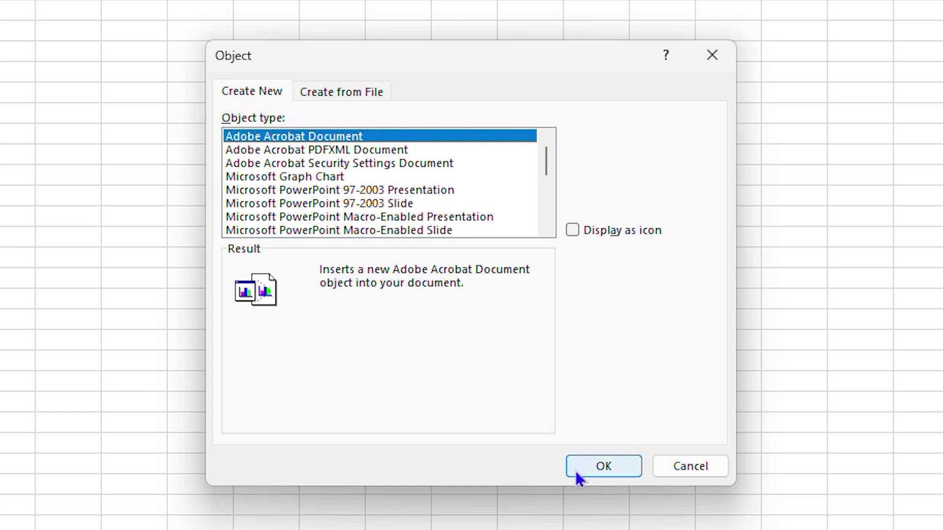
pyautogui.click(603, 468)
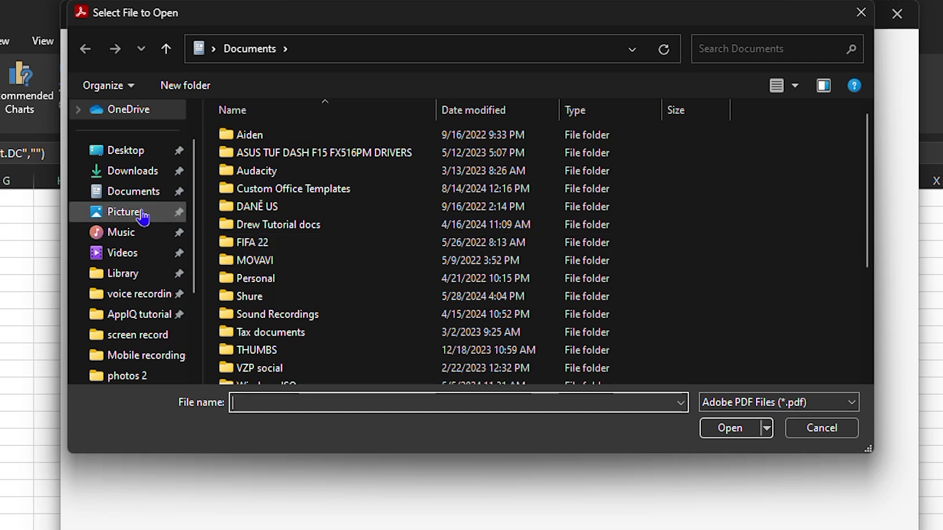
# Step: Open the Black & White Modern Design Project Proposal PDF from Downloads, then minimize Acrobat
pyautogui.click(132, 179)
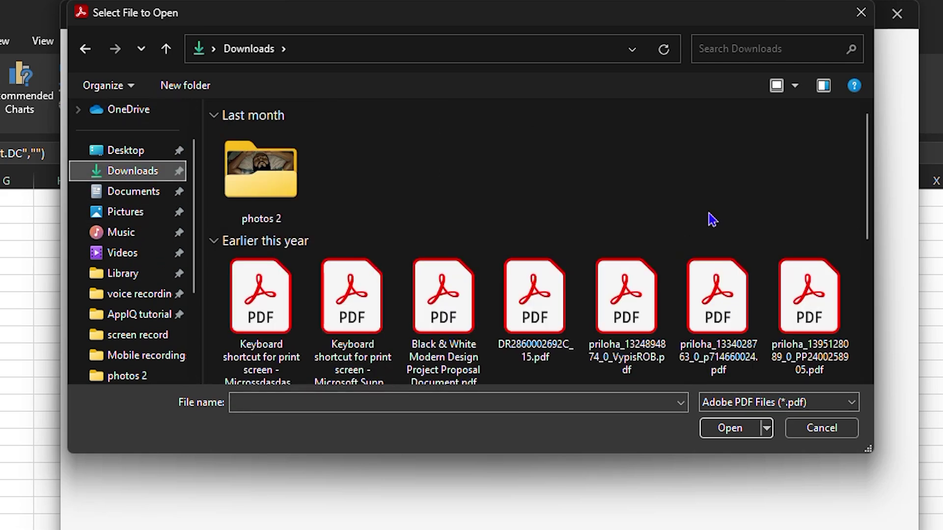
pyautogui.scroll(-1, 604, 180)
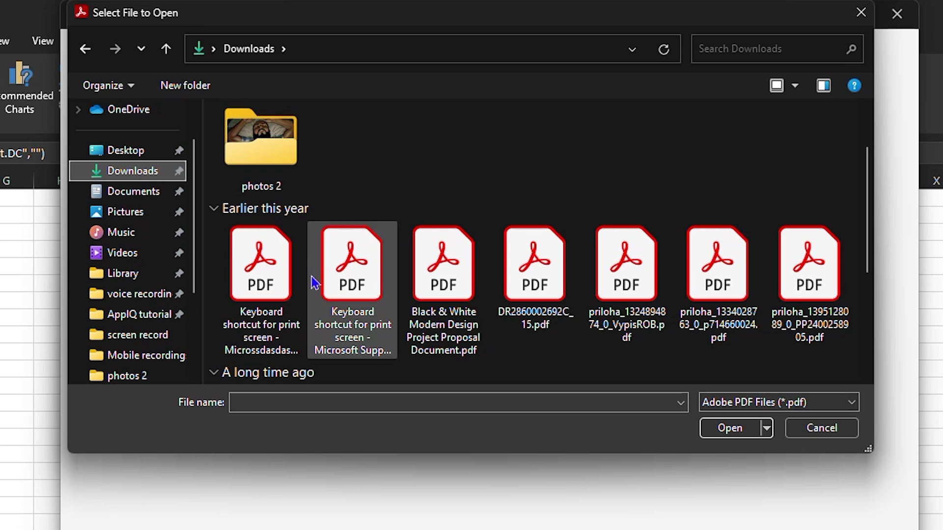
pyautogui.click(269, 291)
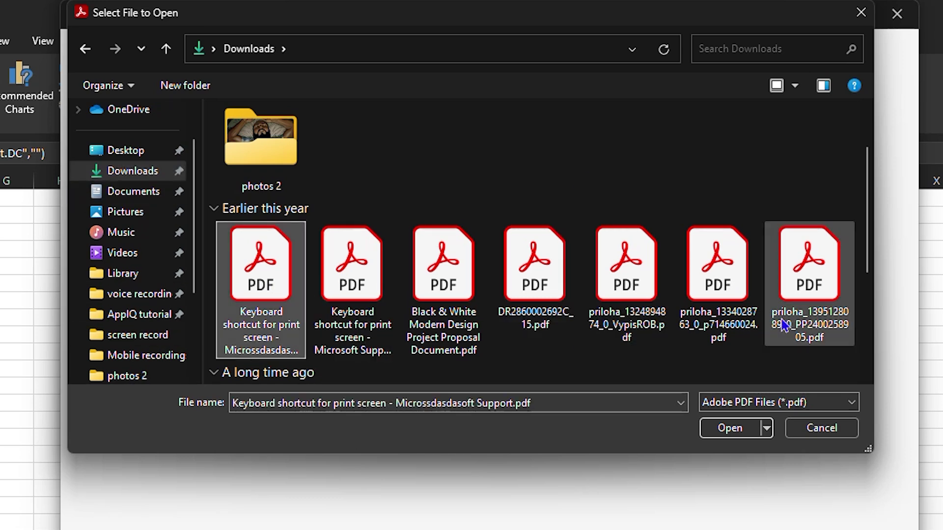
pyautogui.click(459, 296)
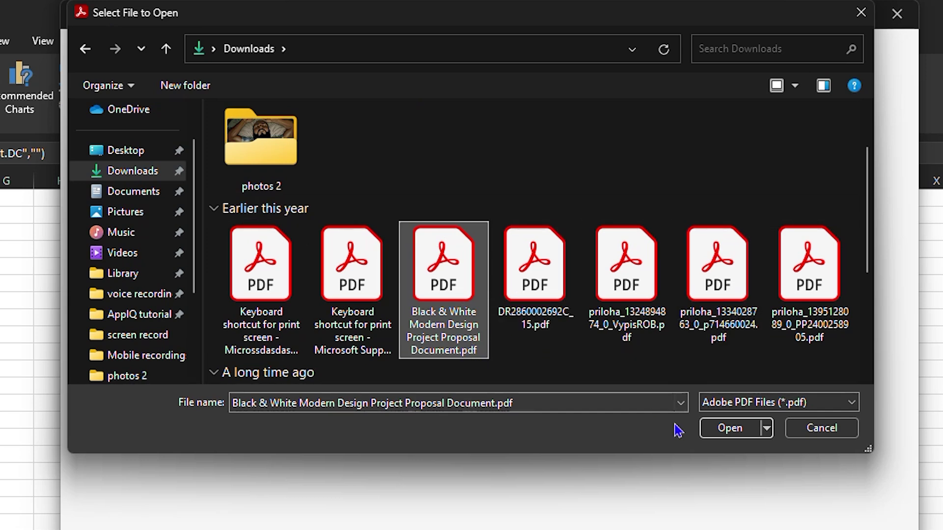
pyautogui.click(730, 429)
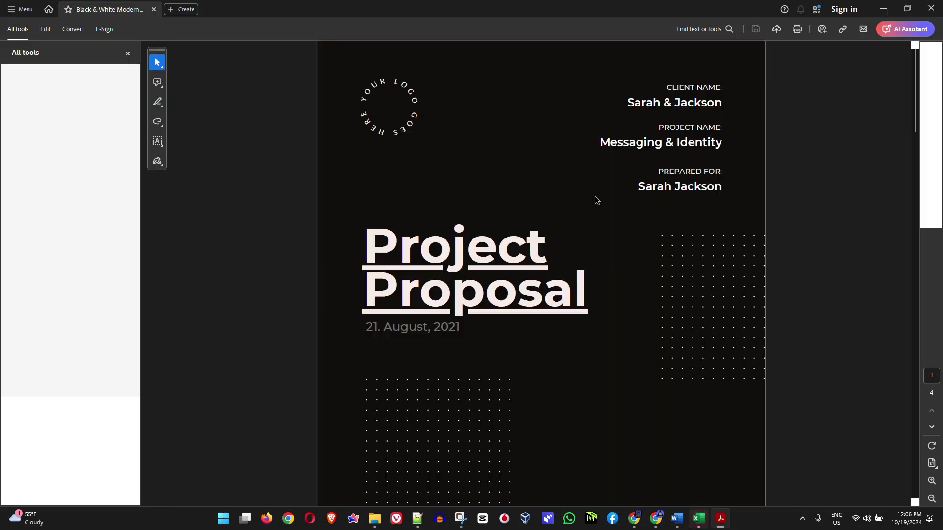
pyautogui.click(882, 9)
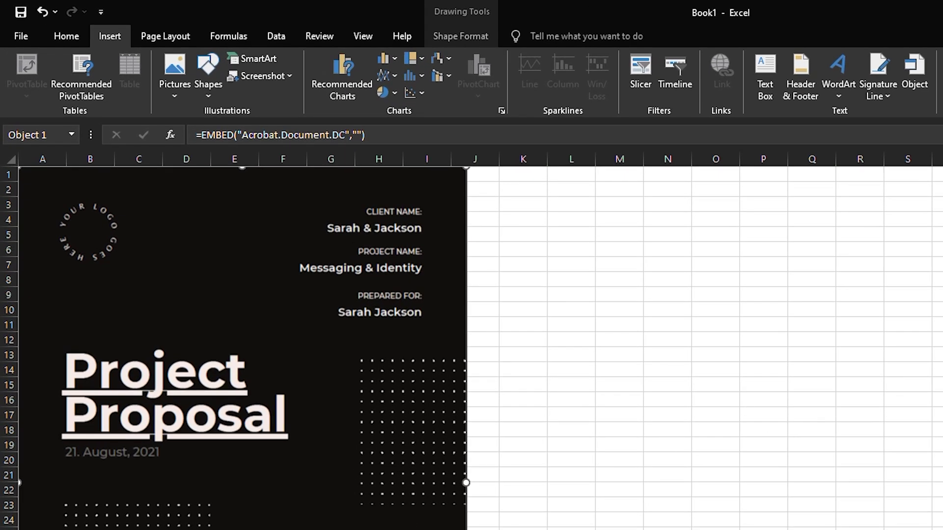
pyautogui.scroll(-5, 153, 384)
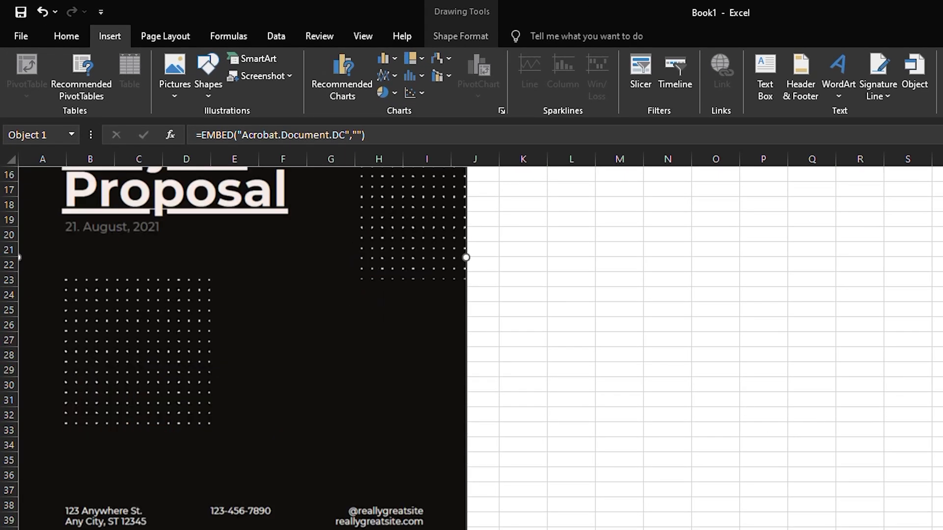
pyautogui.scroll(4, 243, 347)
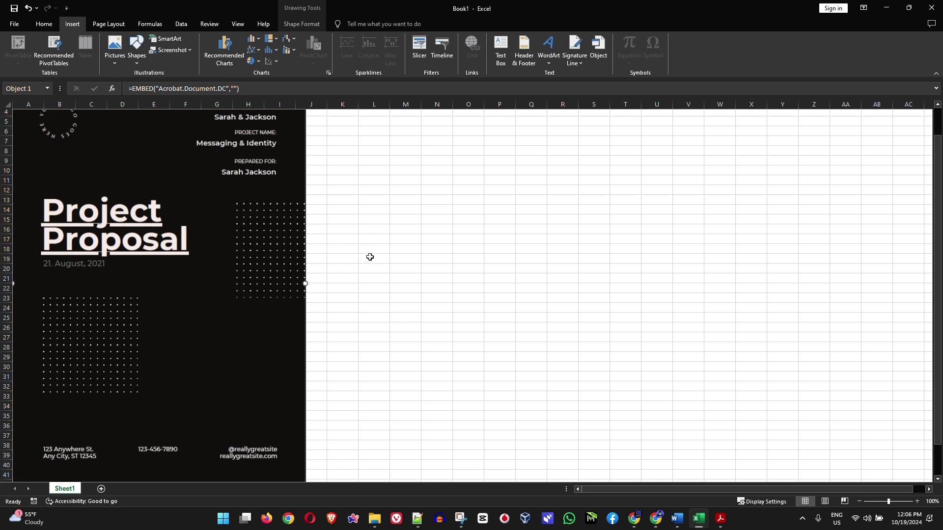
pyautogui.scroll(-8, 295, 301)
# Step: Shrink the embedded proposal cover proportionally to fit columns A–F, rows 1–28
pyautogui.click(329, 253)
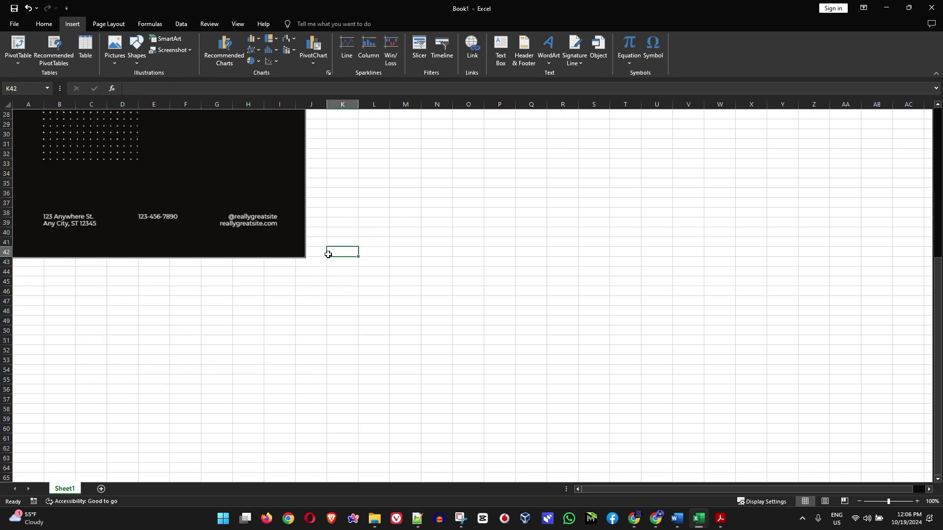
pyautogui.scroll(9, 435, 258)
pyautogui.click(426, 154)
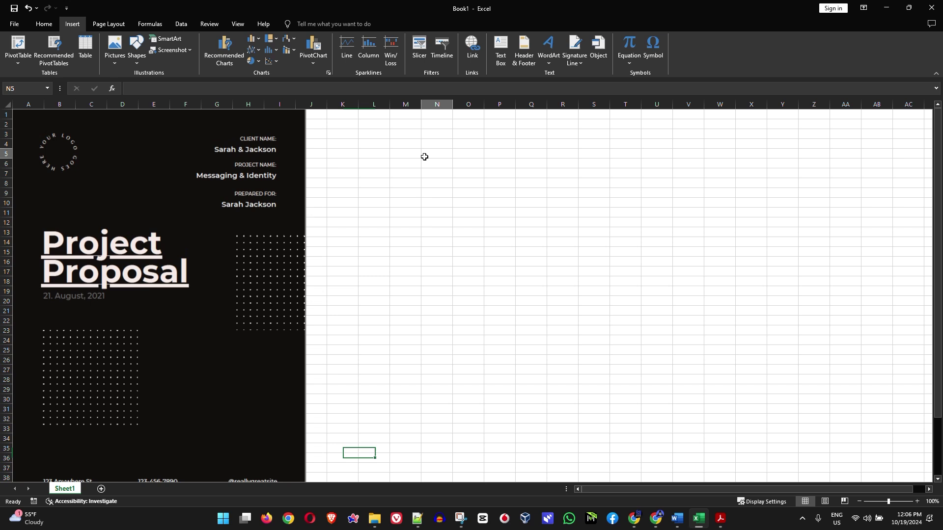
pyautogui.scroll(-5, 284, 282)
pyautogui.click(288, 286)
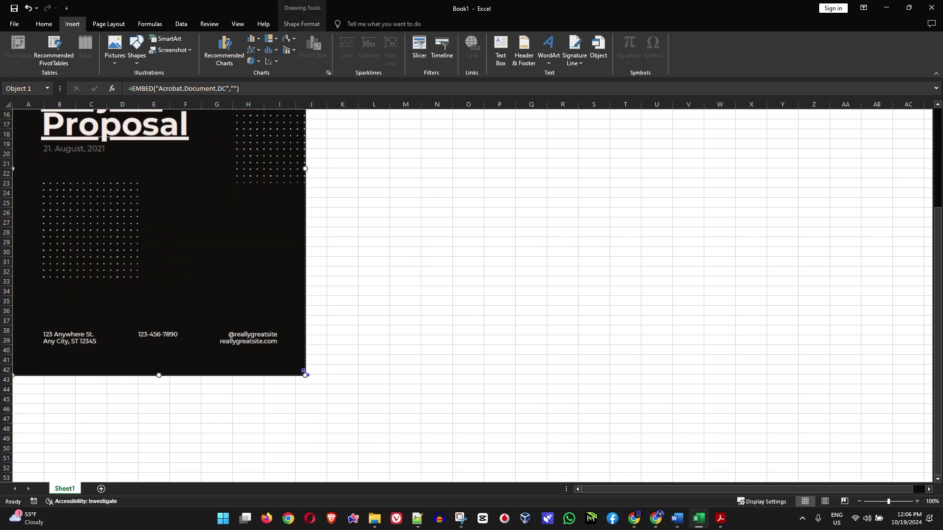
pyautogui.moveTo(305, 375)
pyautogui.mouseDown()
pyautogui.moveTo(240, 284)
pyautogui.moveTo(316, 348)
pyautogui.mouseUp()
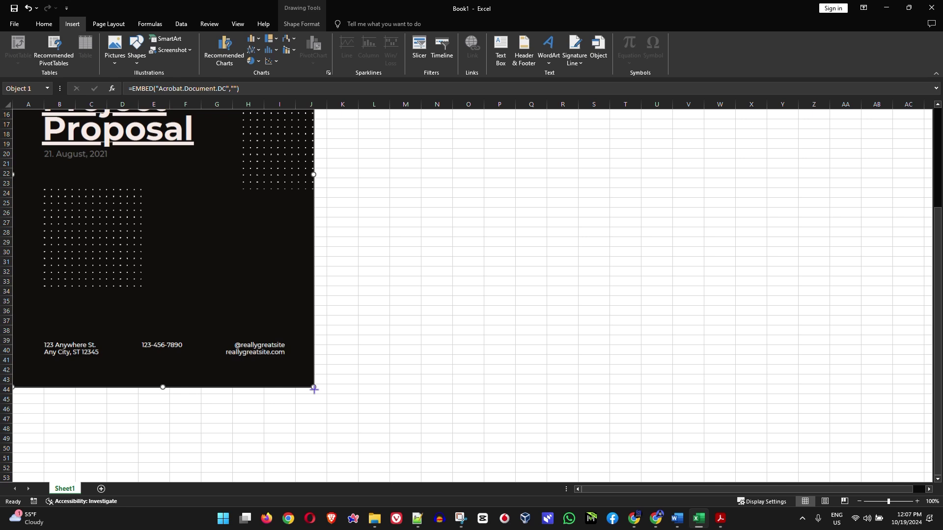
pyautogui.moveTo(314, 390); pyautogui.dragTo(244, 289)
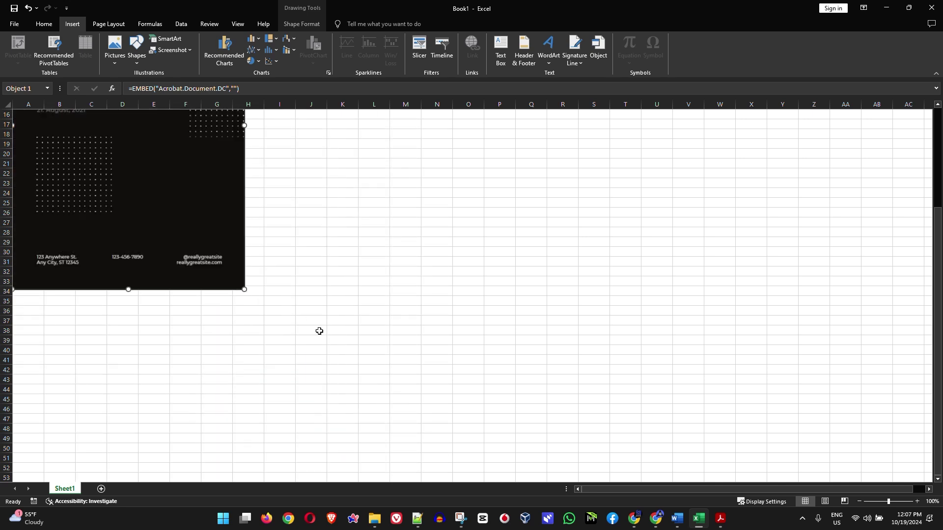
pyautogui.scroll(4, 260, 393)
pyautogui.scroll(1, 260, 393)
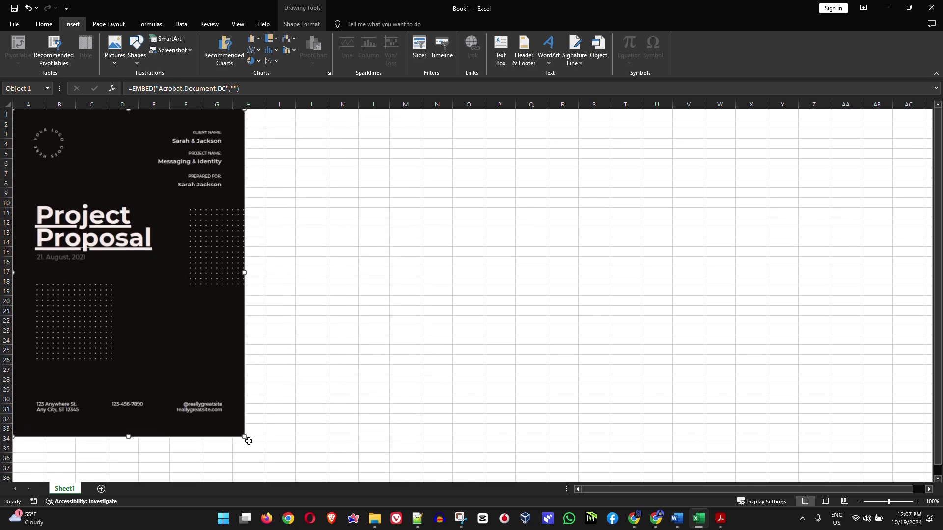
pyautogui.moveTo(245, 436); pyautogui.dragTo(203, 295)
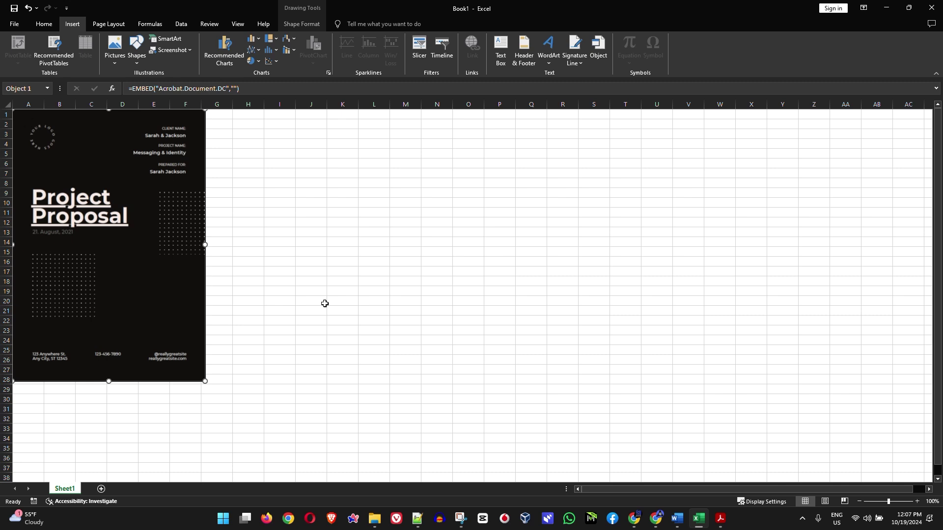
pyautogui.click(258, 164)
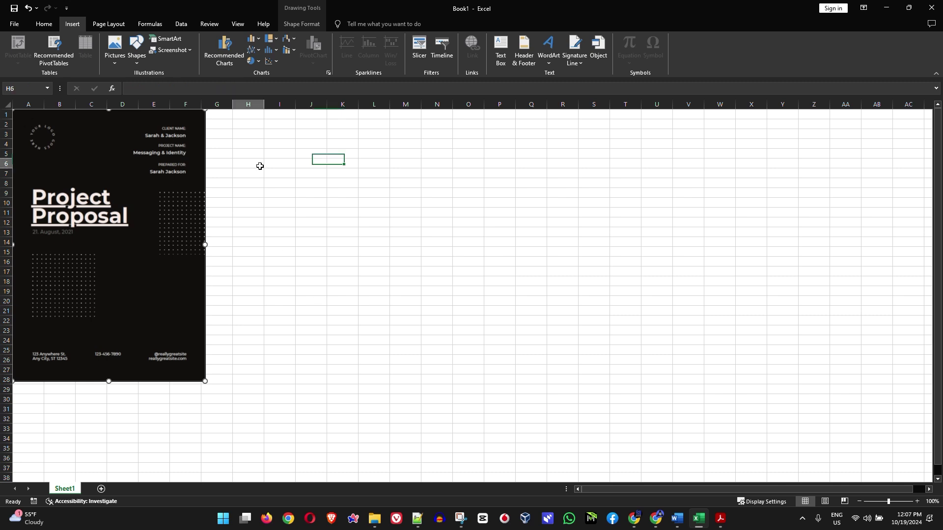
pyautogui.click(269, 239)
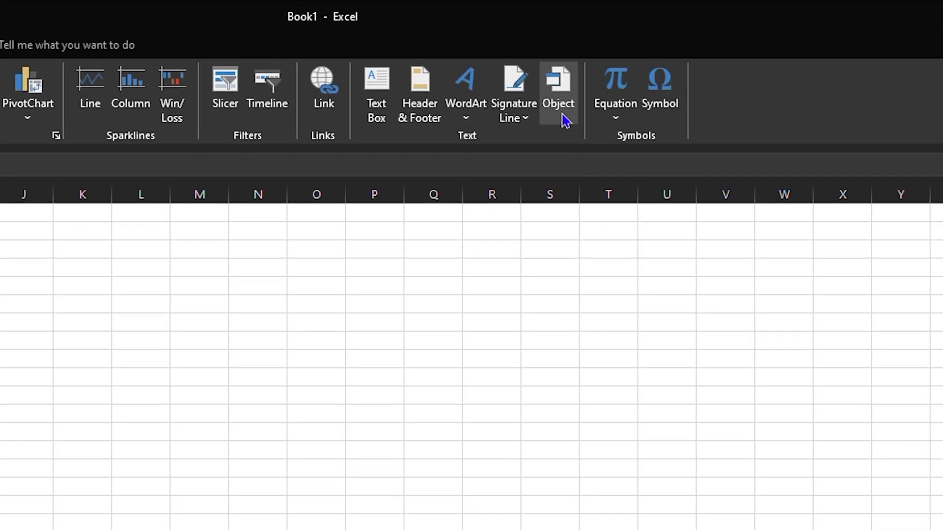
pyautogui.click(598, 50)
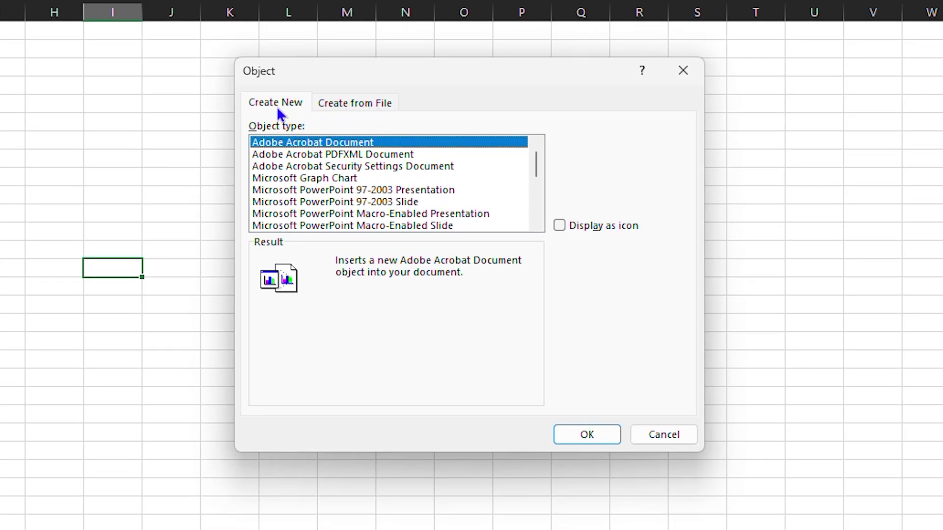
# Step: Insert the Keyboard shortcut for print screen PDF from Downloads, linked and shown as an icon
pyautogui.click(358, 103)
pyautogui.click(586, 146)
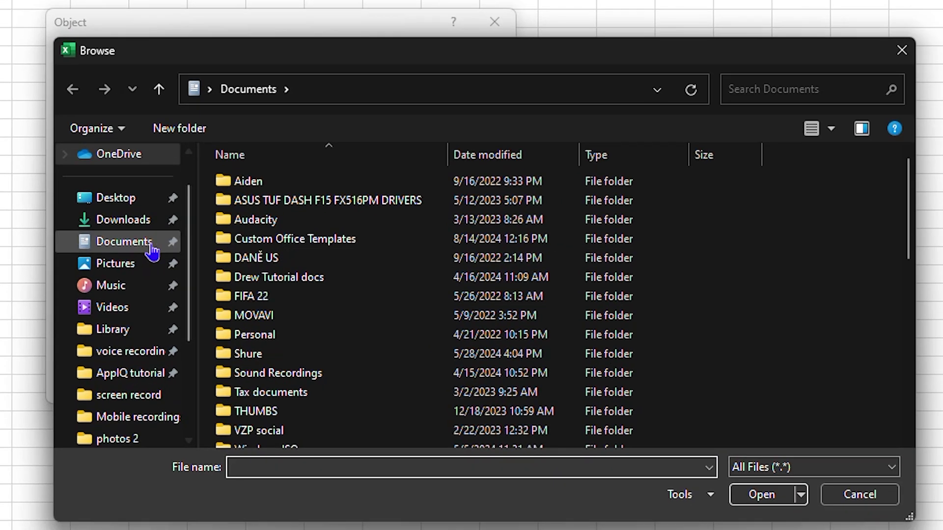
pyautogui.click(112, 218)
pyautogui.scroll(-10, 579, 280)
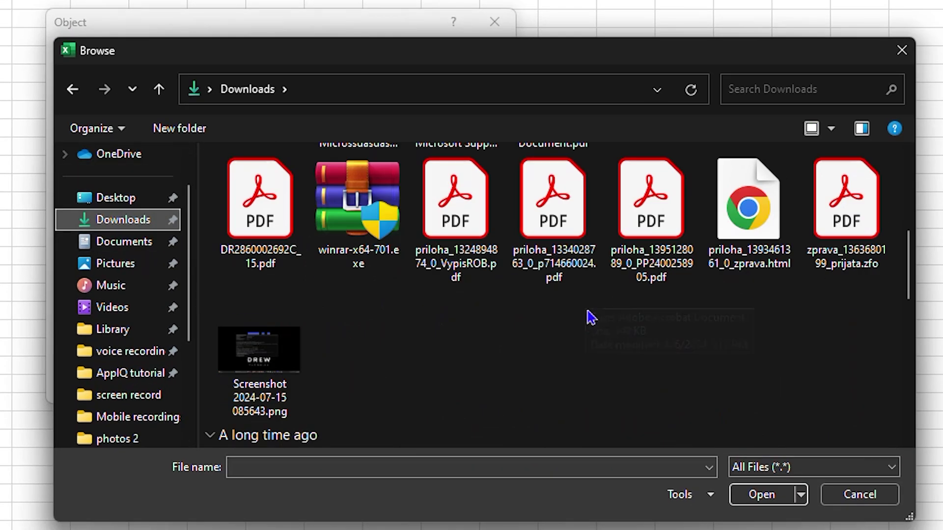
pyautogui.scroll(10, 592, 317)
pyautogui.scroll(-1, 459, 338)
pyautogui.click(358, 353)
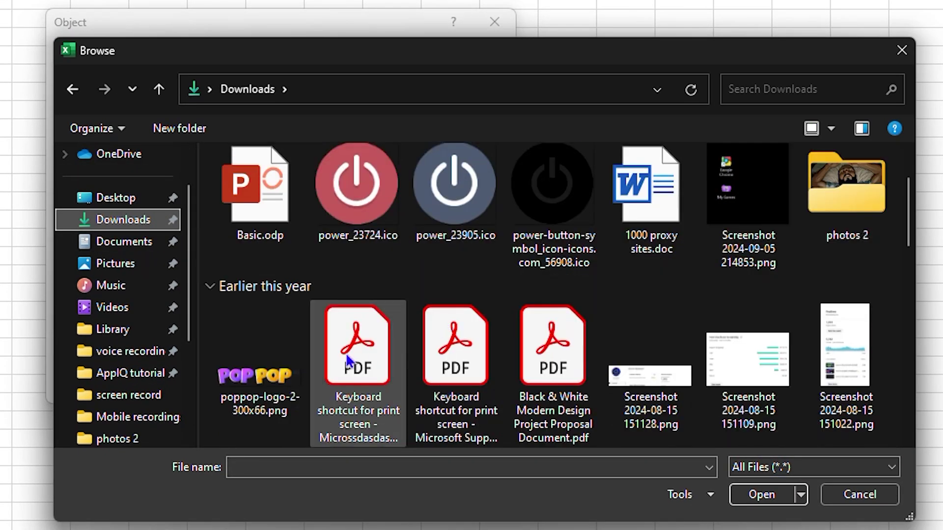
pyautogui.click(760, 498)
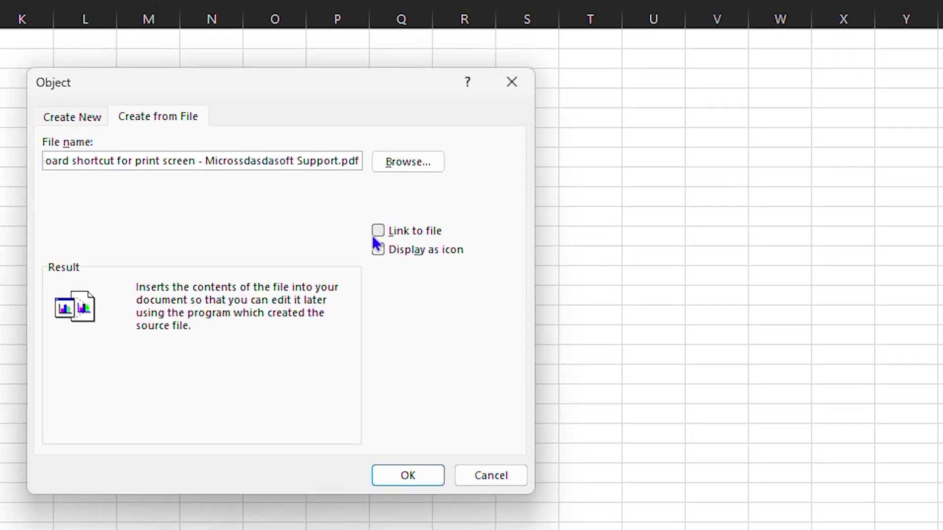
pyautogui.click(376, 231)
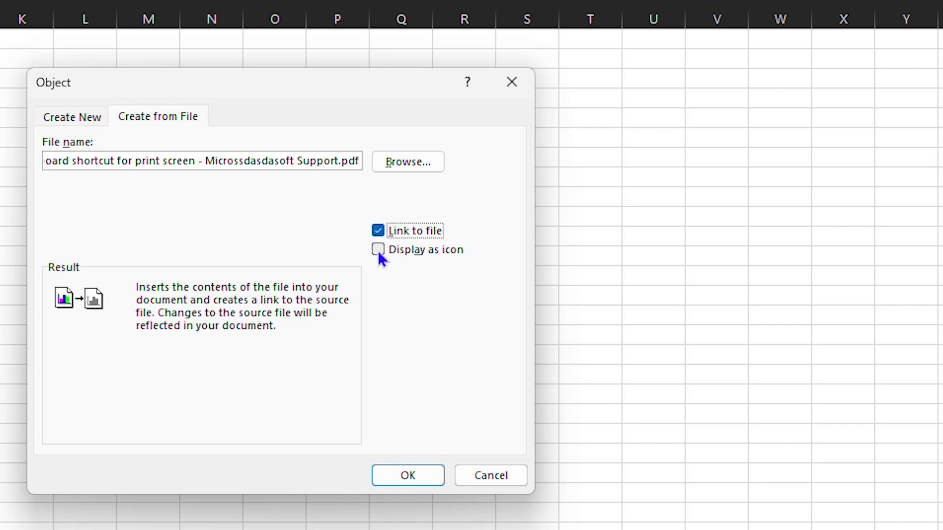
pyautogui.click(378, 250)
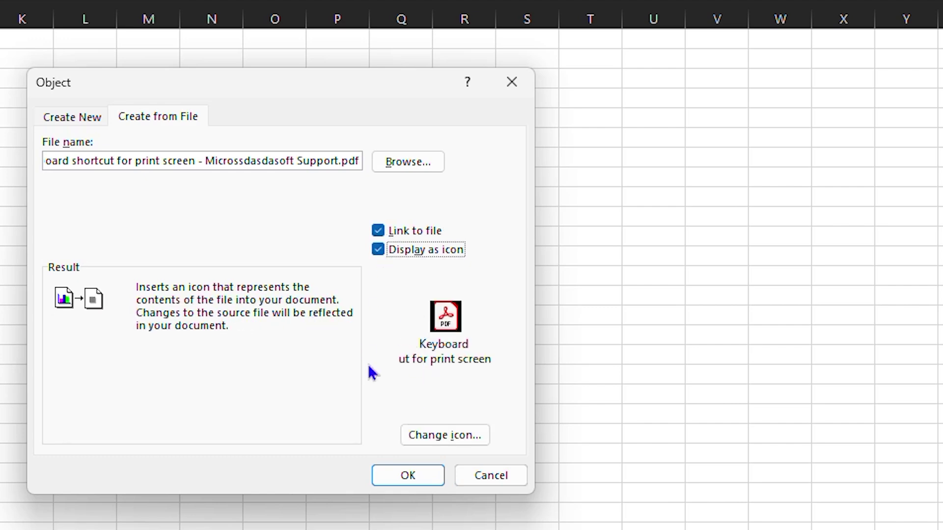
pyautogui.click(407, 476)
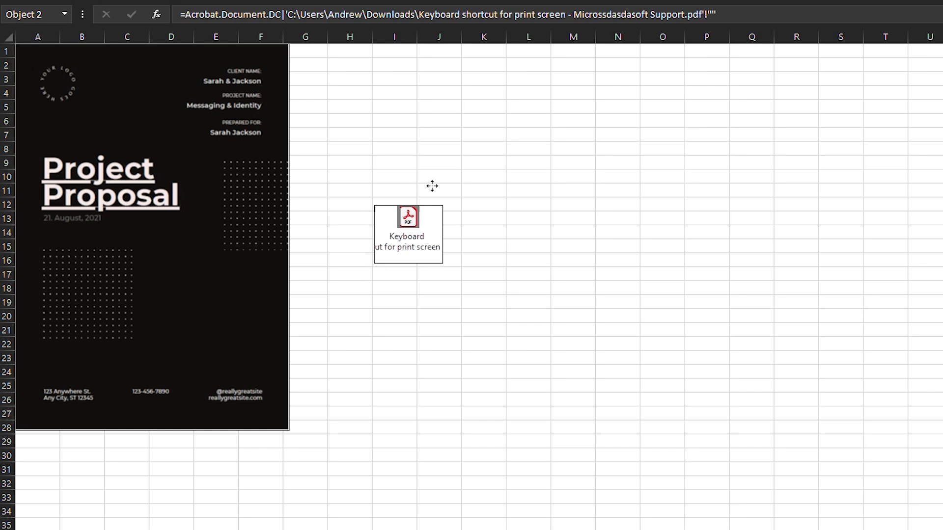
# Step: Move the PDF icon to columns J–K and open it in Acrobat to check it
pyautogui.moveTo(409, 221); pyautogui.dragTo(480, 133)
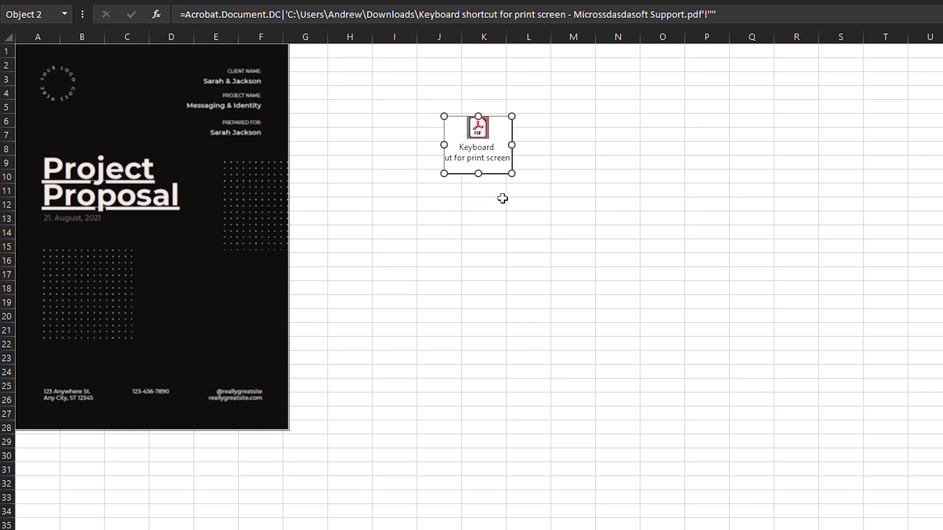
pyautogui.click(516, 229)
pyautogui.click(488, 159)
pyautogui.click(497, 206)
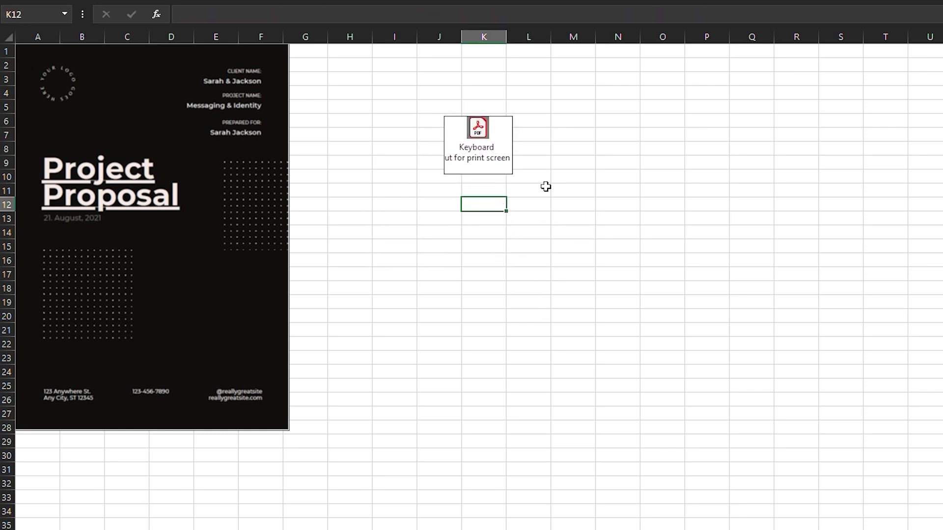
pyautogui.doubleClick(480, 131)
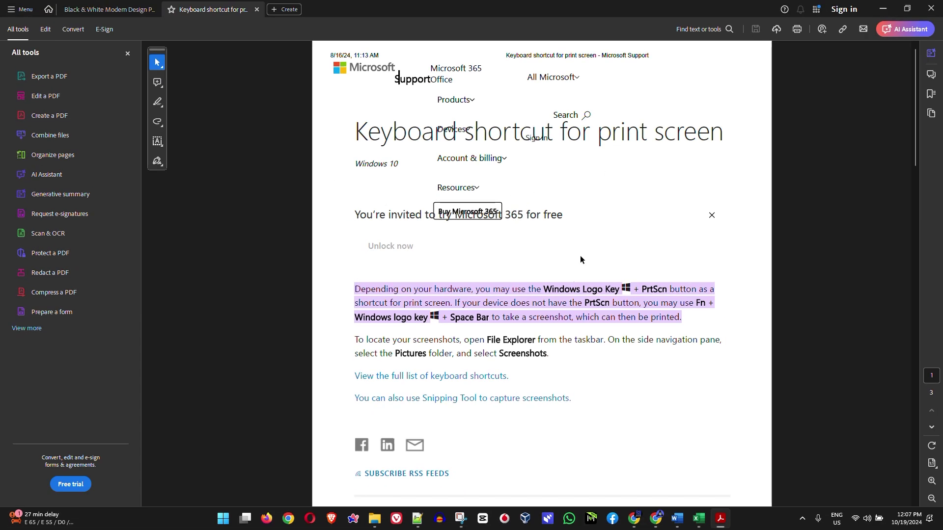
pyautogui.click(883, 9)
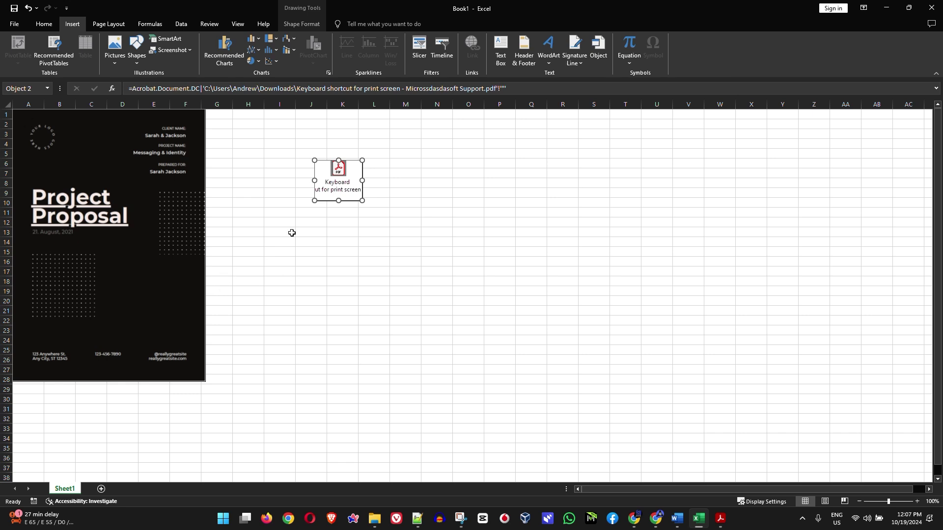
# Step: Drag the print-screen PDF icon down and left to around cell H20
pyautogui.moveTo(345, 177)
pyautogui.mouseDown()
pyautogui.moveTo(365, 333)
pyautogui.moveTo(508, 306)
pyautogui.moveTo(259, 301)
pyautogui.mouseUp()
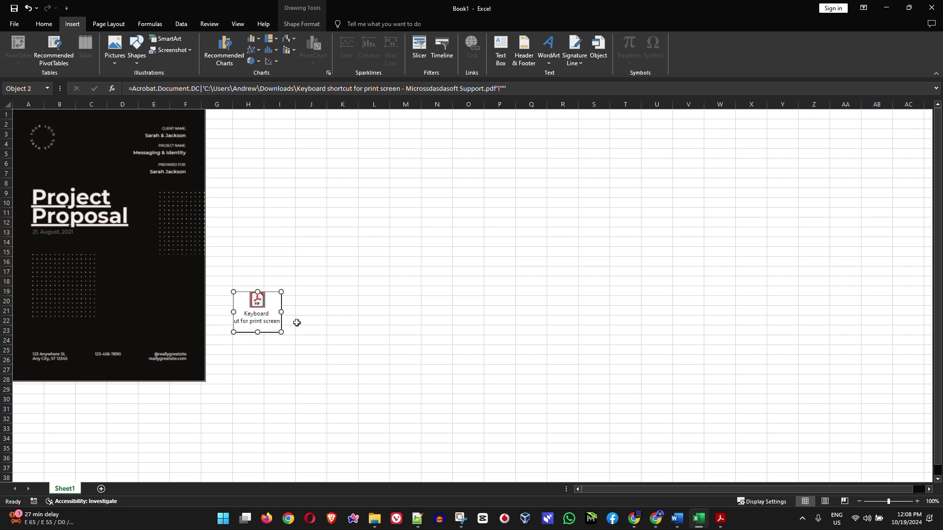